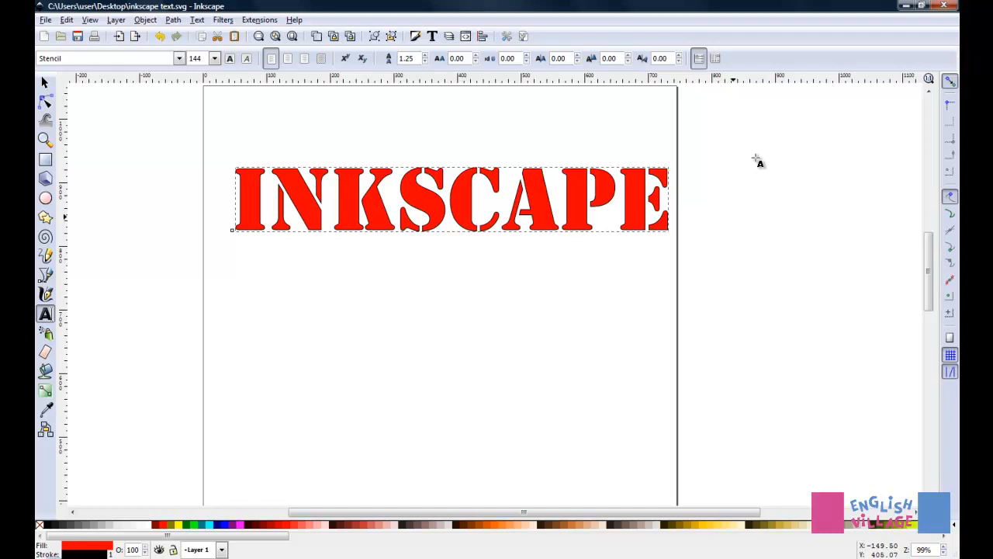
# - Change the fill of the INKSCAPE text to a linear gradient and open that gradient for editing
pyautogui.hotkey('ctrl', 'shift', 'f')
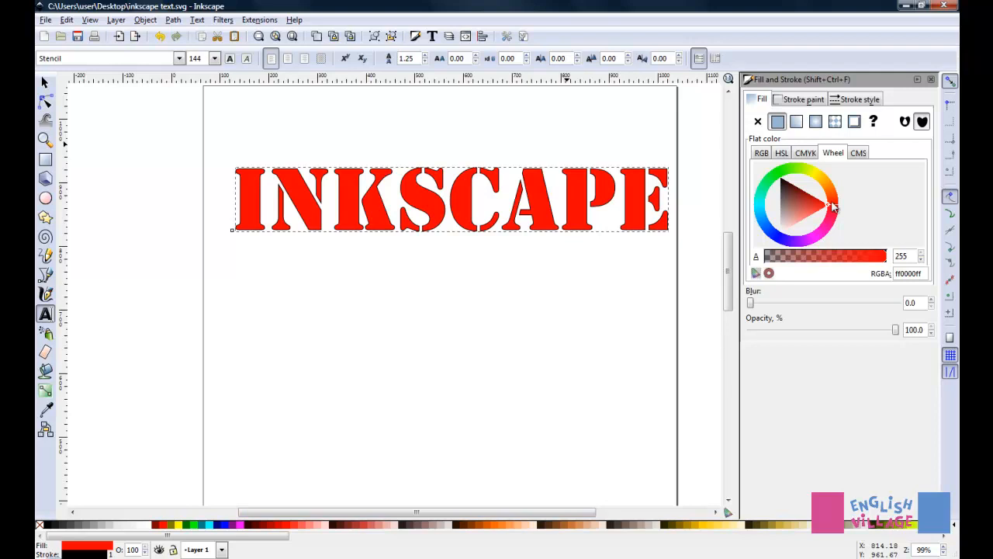
pyautogui.click(797, 123)
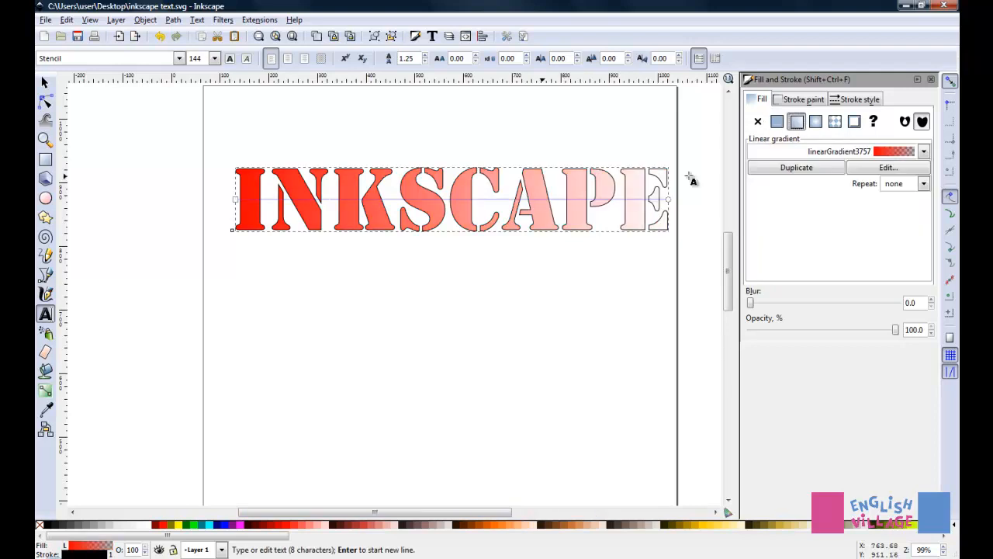
pyautogui.click(889, 169)
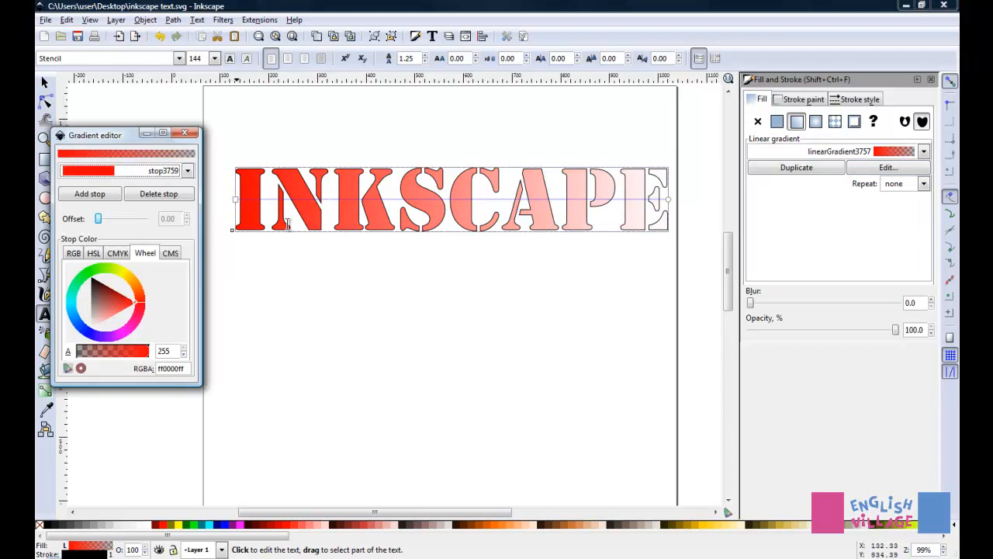
# - Make the gradient's end stop fully opaque yellow with alpha 255 and finish editing the gradient
pyautogui.click(187, 172)
pyautogui.click(108, 183)
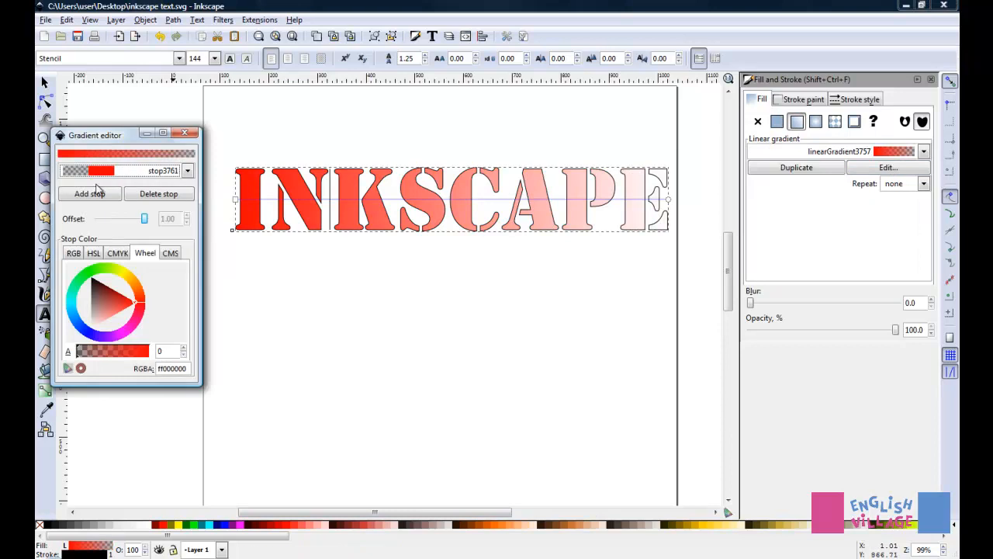
pyautogui.moveTo(82, 352); pyautogui.dragTo(146, 354)
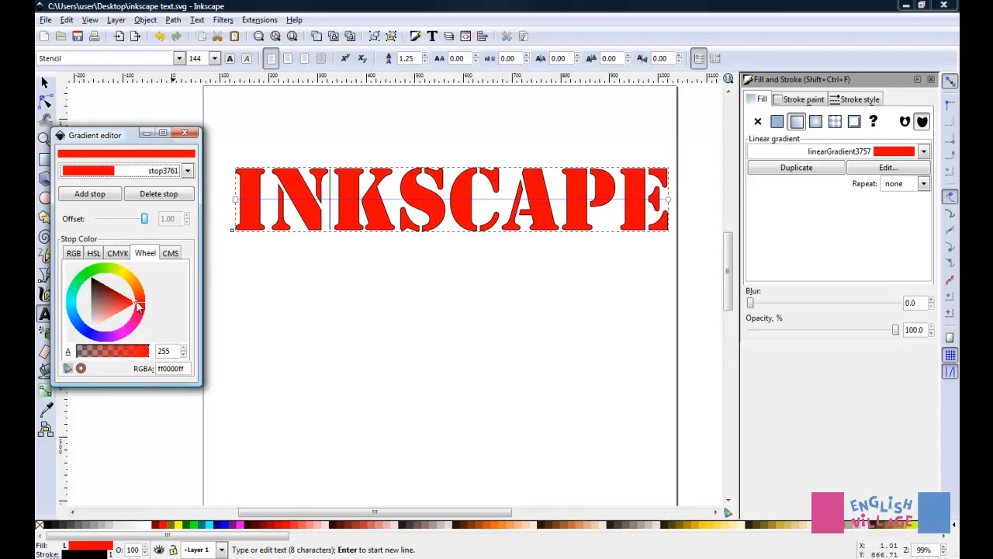
pyautogui.moveTo(138, 307); pyautogui.dragTo(128, 269)
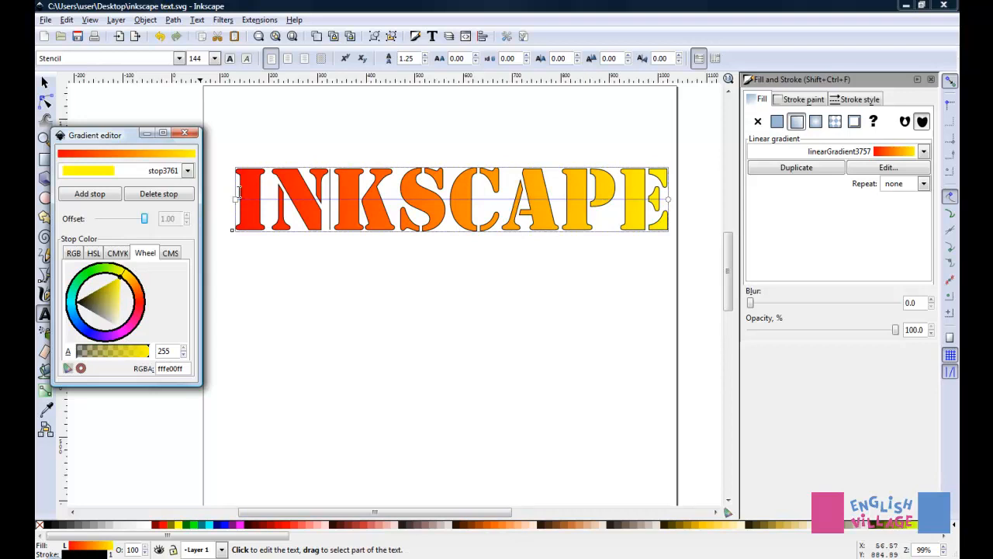
pyautogui.click(184, 135)
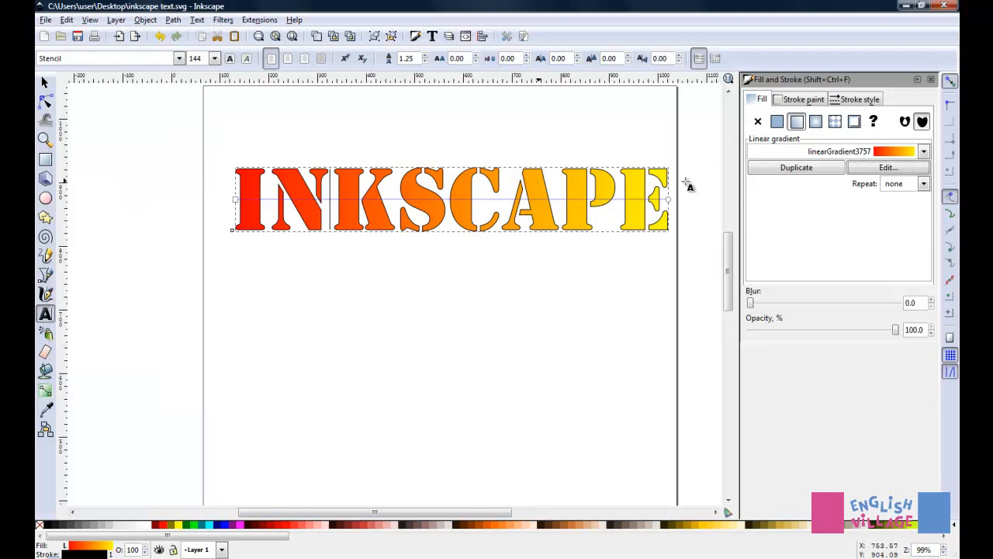
# - Try purple and red as the text's stroke color and return the stroke to black
pyautogui.click(800, 100)
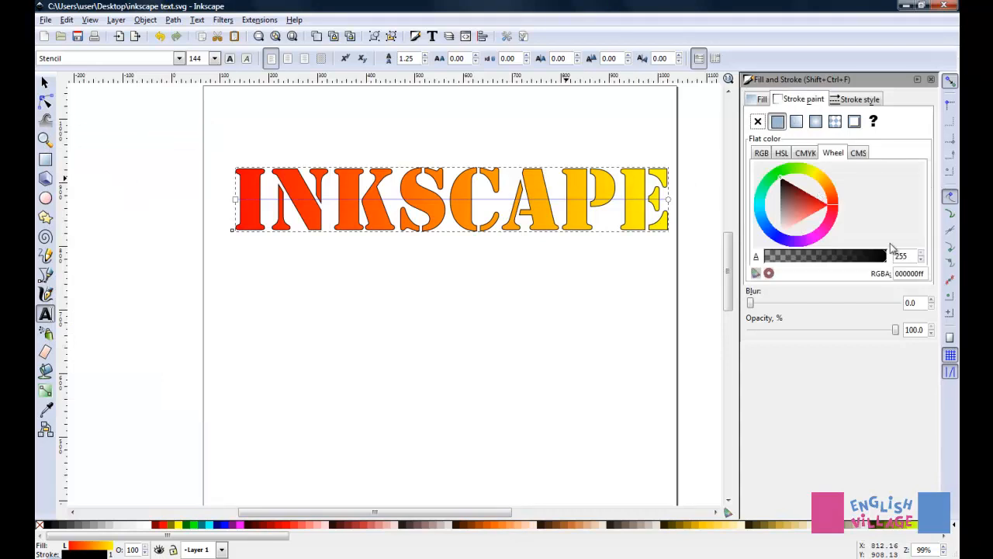
pyautogui.moveTo(786, 184); pyautogui.dragTo(799, 211)
pyautogui.click(799, 211)
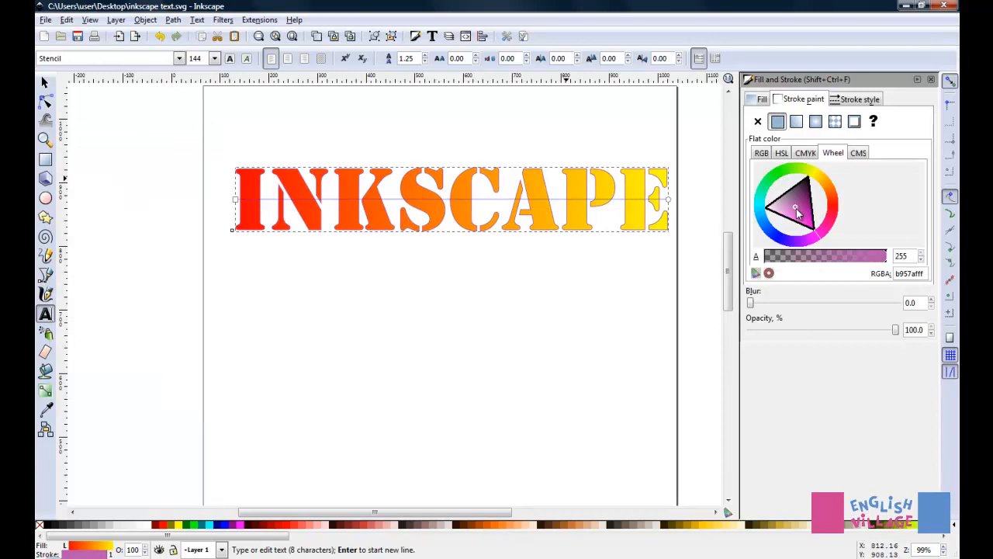
pyautogui.moveTo(819, 242); pyautogui.dragTo(802, 242)
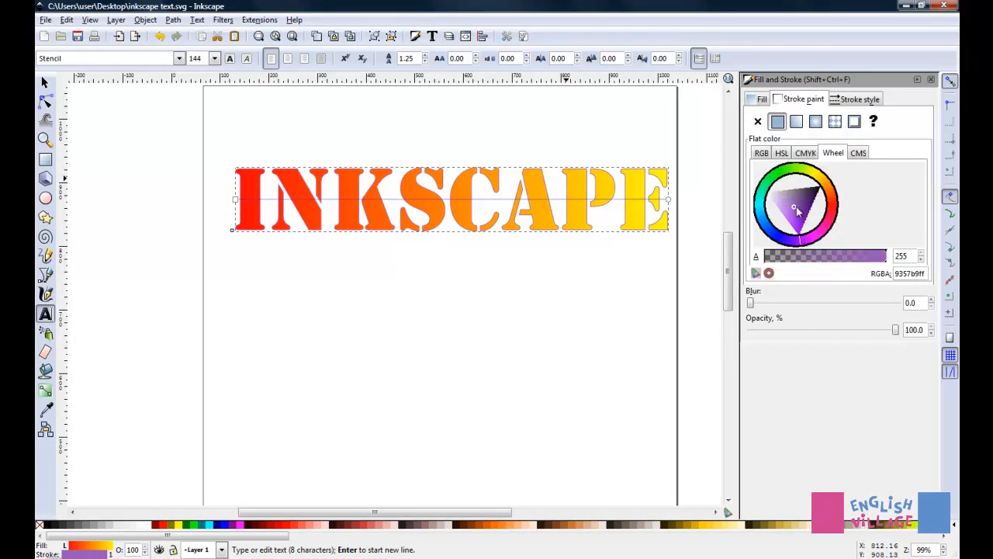
pyautogui.moveTo(797, 211); pyautogui.dragTo(829, 190)
pyautogui.click(829, 190)
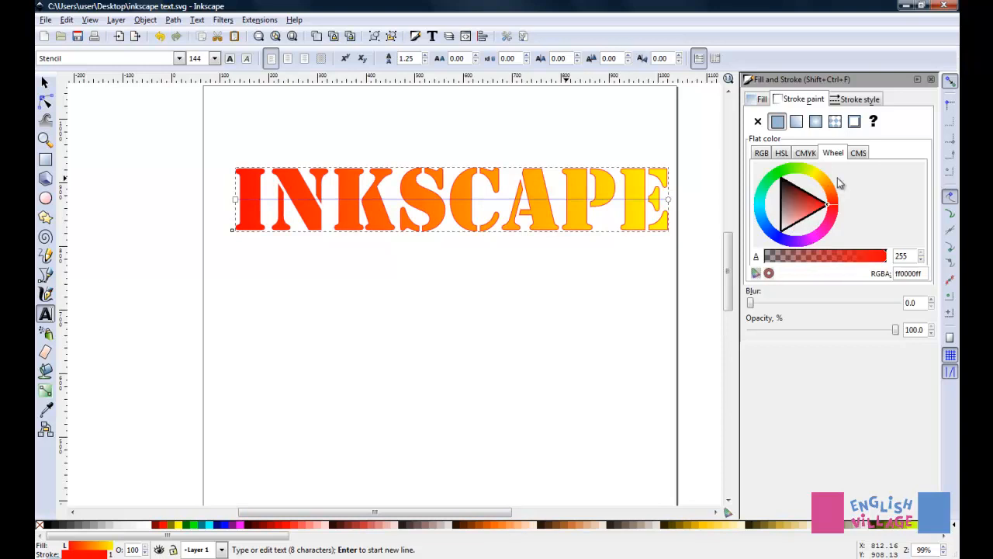
pyautogui.moveTo(805, 204); pyautogui.dragTo(773, 172)
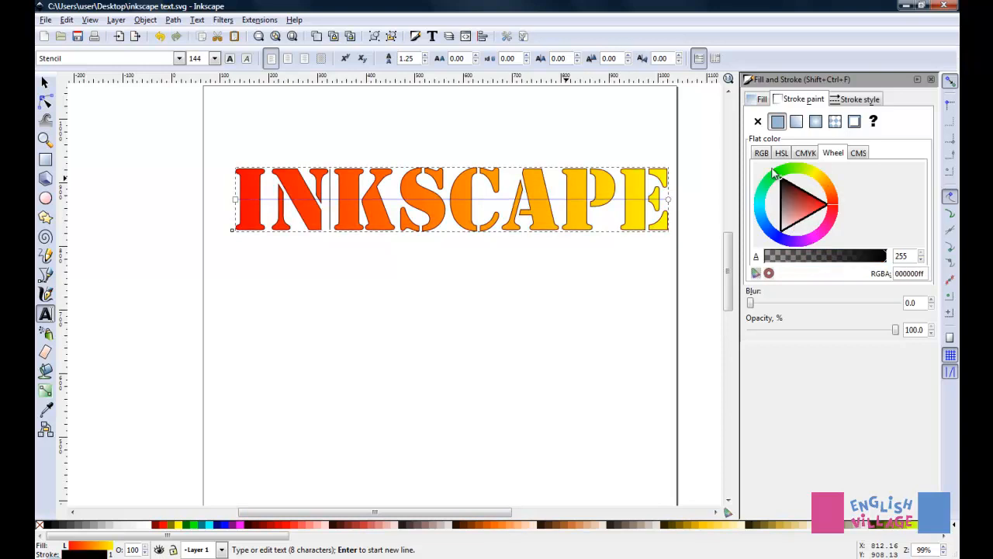
# - Set the stroke width of the INKSCAPE text to 2 px
pyautogui.click(860, 100)
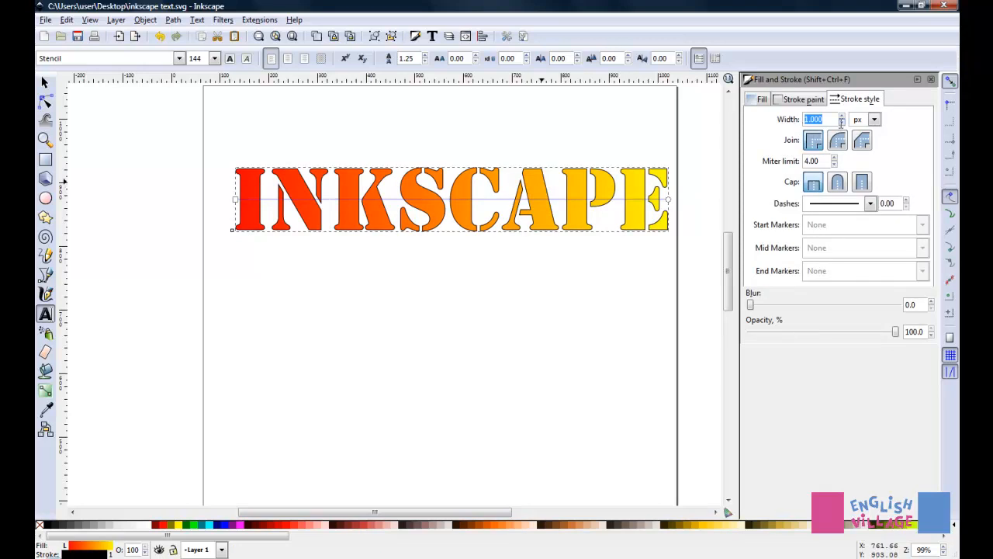
pyautogui.write('2')
pyautogui.press('Tab')
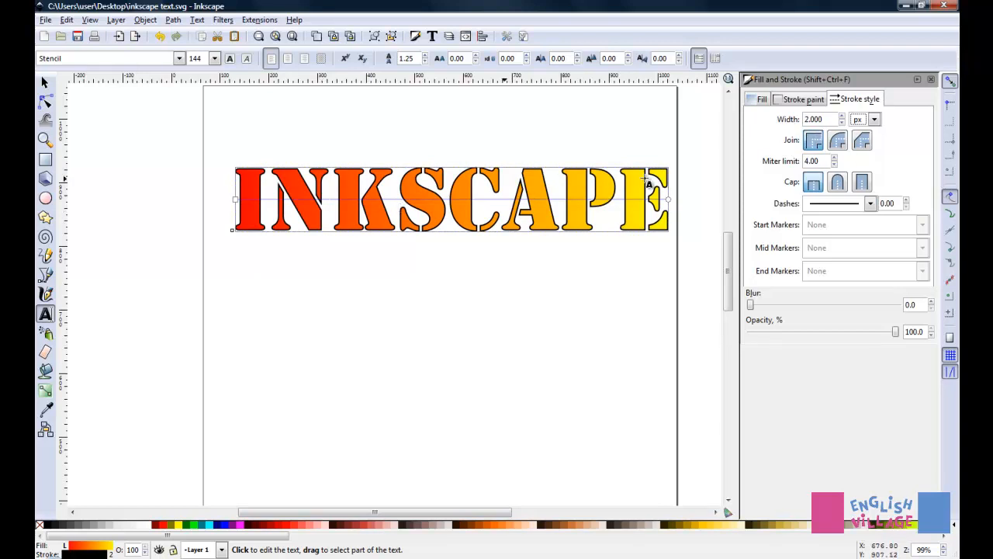
# - Try a bevel join on the corners of the text's stroke and set the join to round
pyautogui.scroll(8, 279, 181)
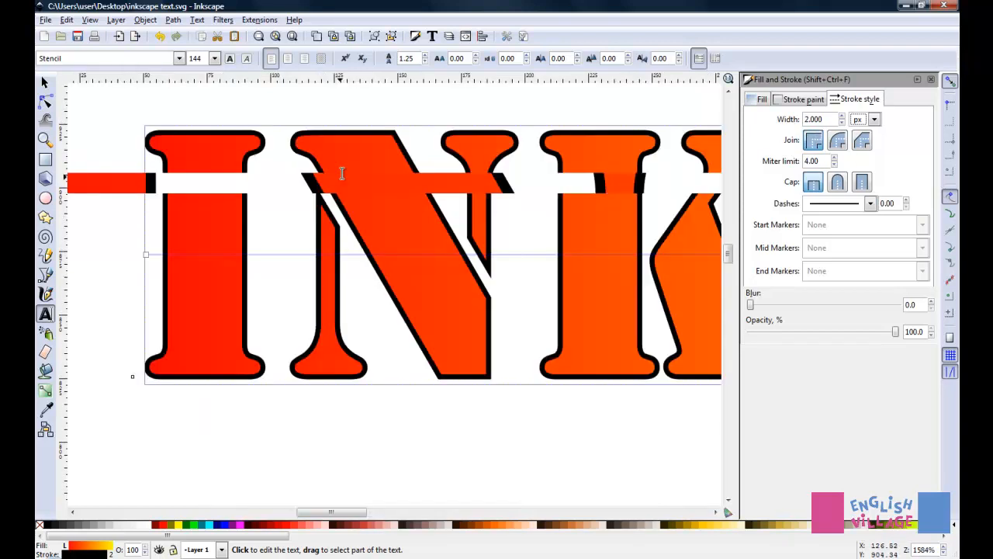
pyautogui.scroll(4, 343, 172)
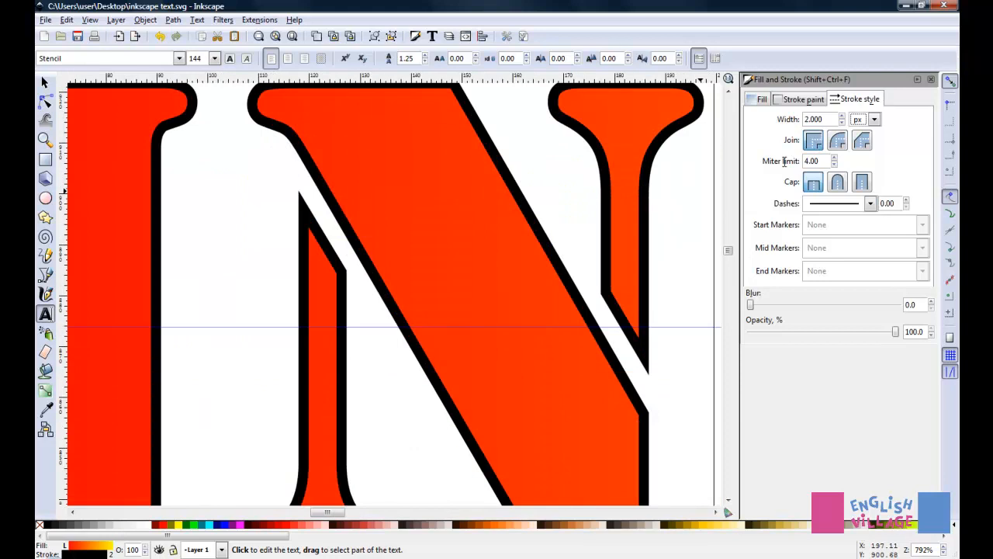
pyautogui.click(862, 141)
pyautogui.scroll(-2, 282, 151)
pyautogui.scroll(2, 282, 151)
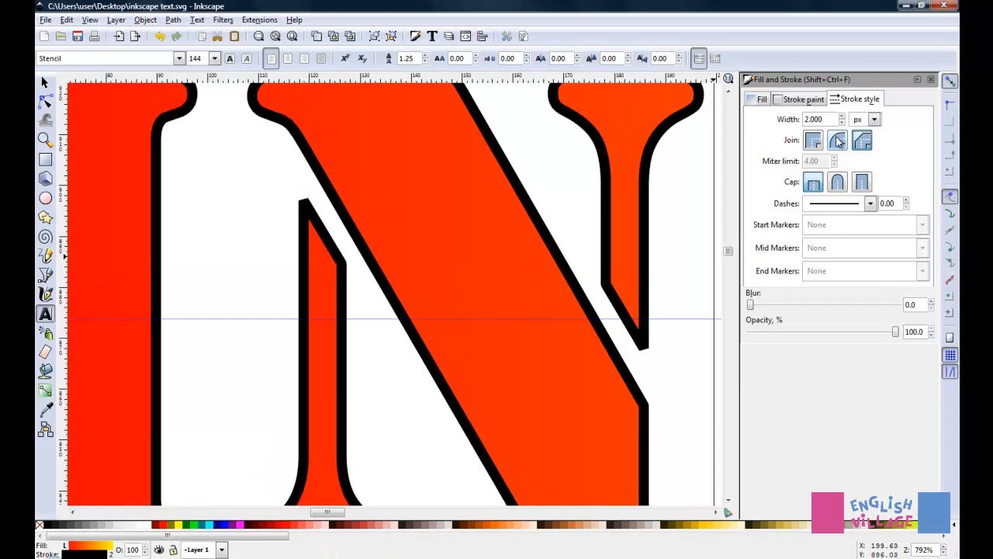
pyautogui.scroll(-2, 417, 239)
pyautogui.scroll(4, 576, 257)
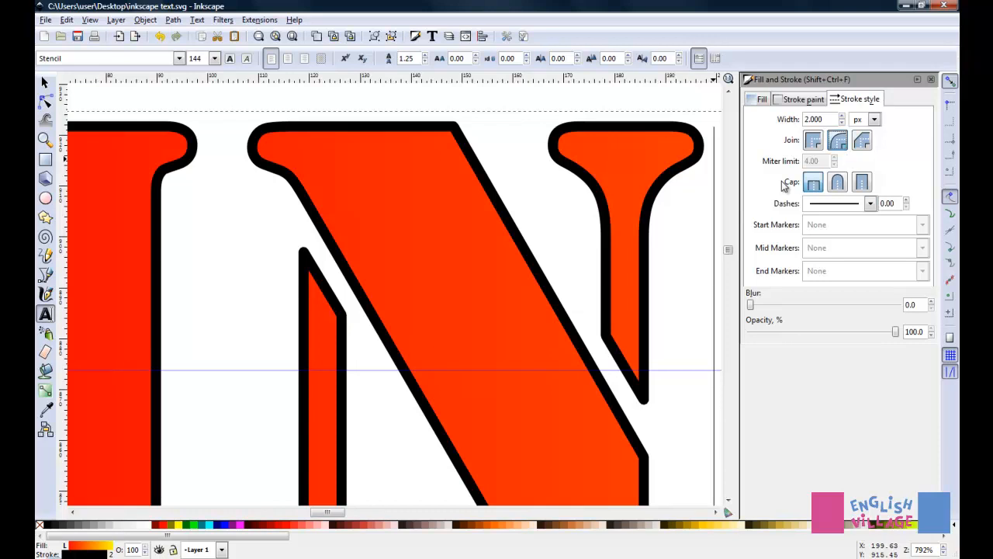
# - Apply a dotted dash pattern to the outline of the INKSCAPE text
pyautogui.scroll(-6, 391, 230)
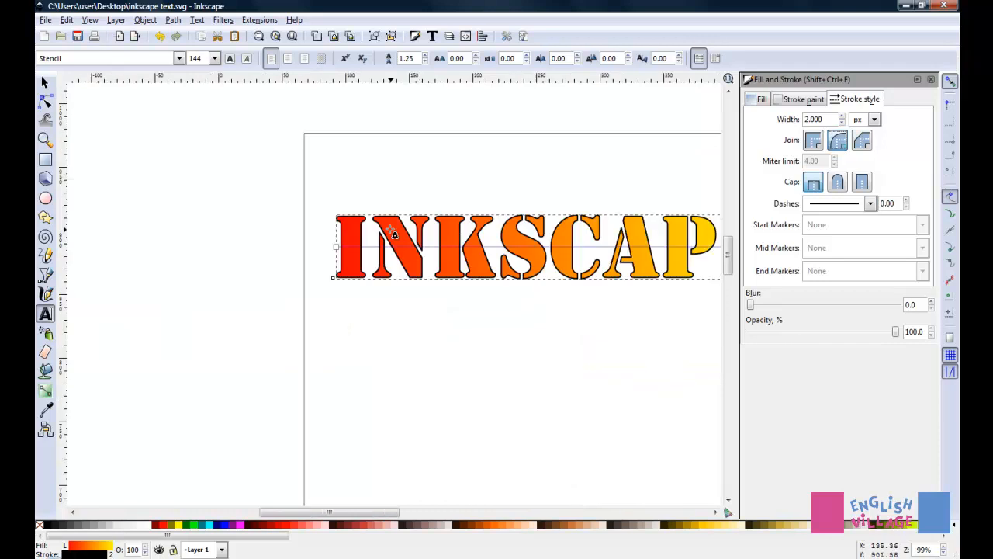
pyautogui.scroll(-3, 394, 234)
pyautogui.scroll(3, 394, 235)
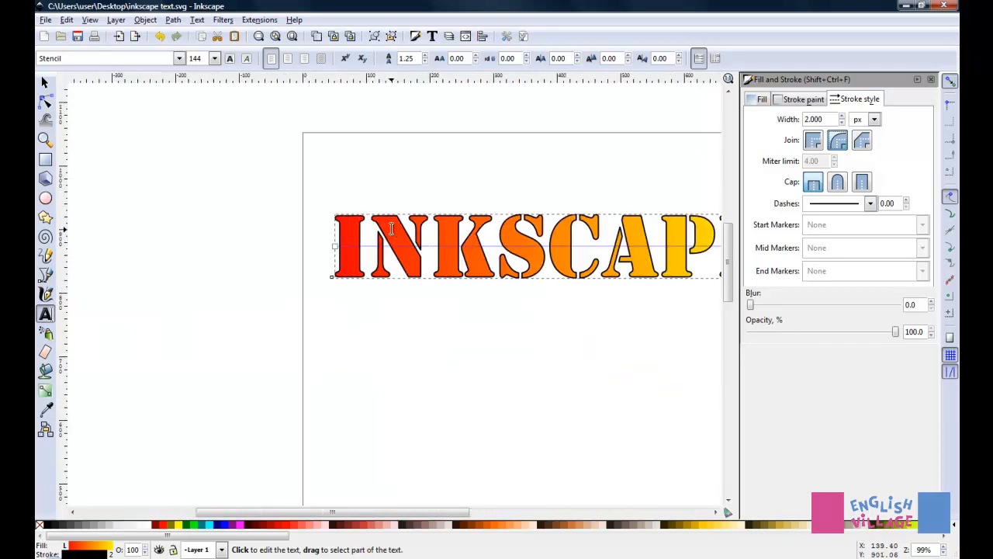
pyautogui.moveTo(397, 512); pyautogui.dragTo(454, 512)
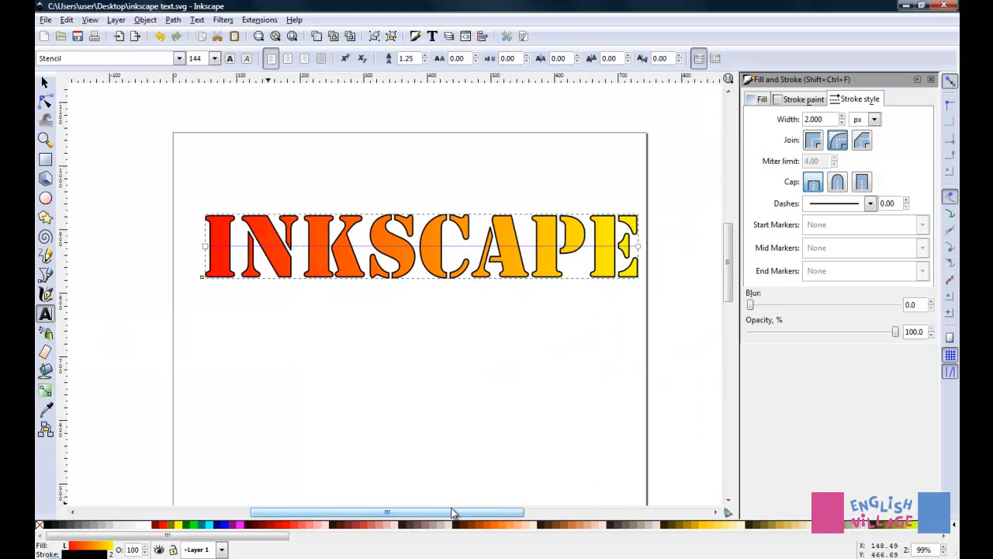
pyautogui.click(872, 203)
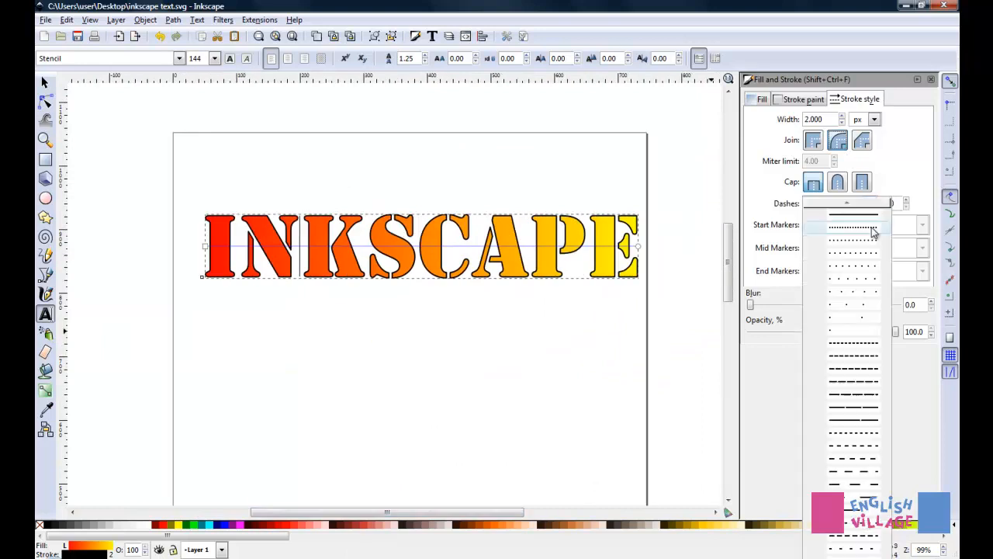
pyautogui.click(855, 254)
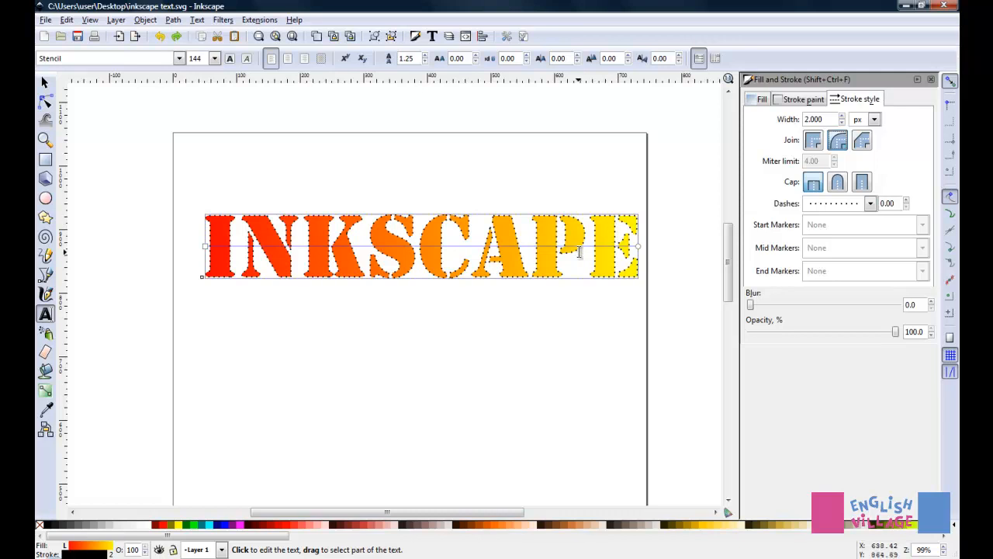
# - Save the drawing to the Desktop under the new name "inkscape fancy text" as an Inkscape SVG file
pyautogui.click(46, 20)
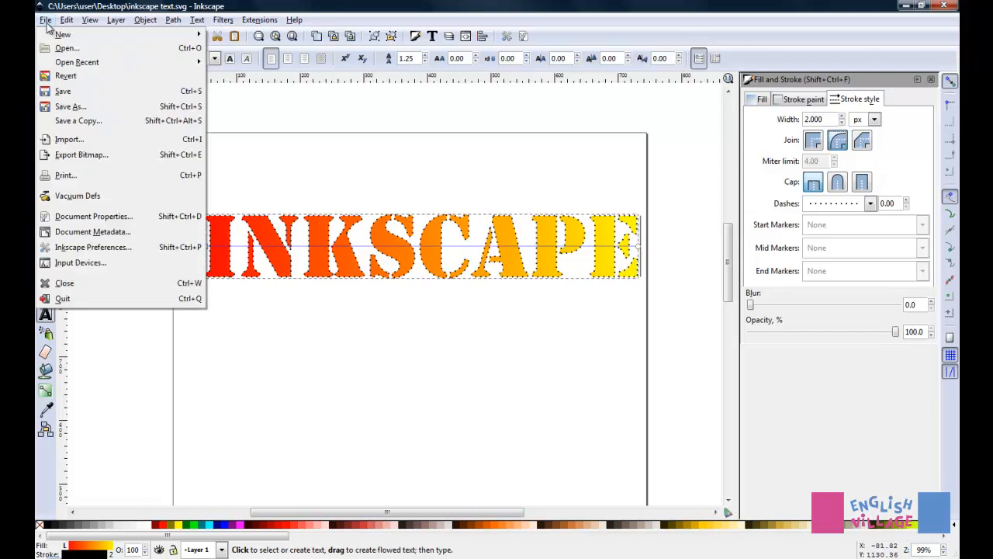
pyautogui.click(62, 107)
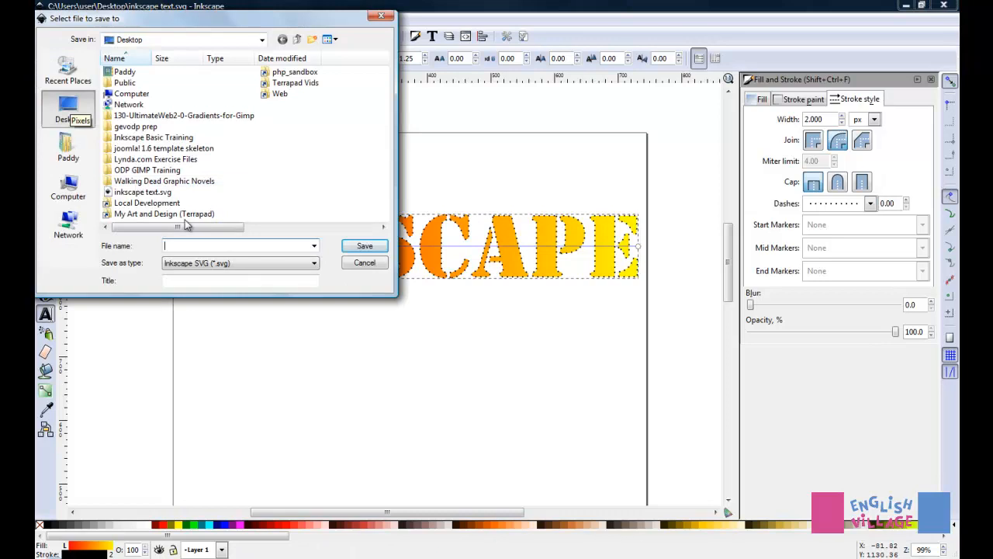
pyautogui.write('ins')
pyautogui.write('ks')
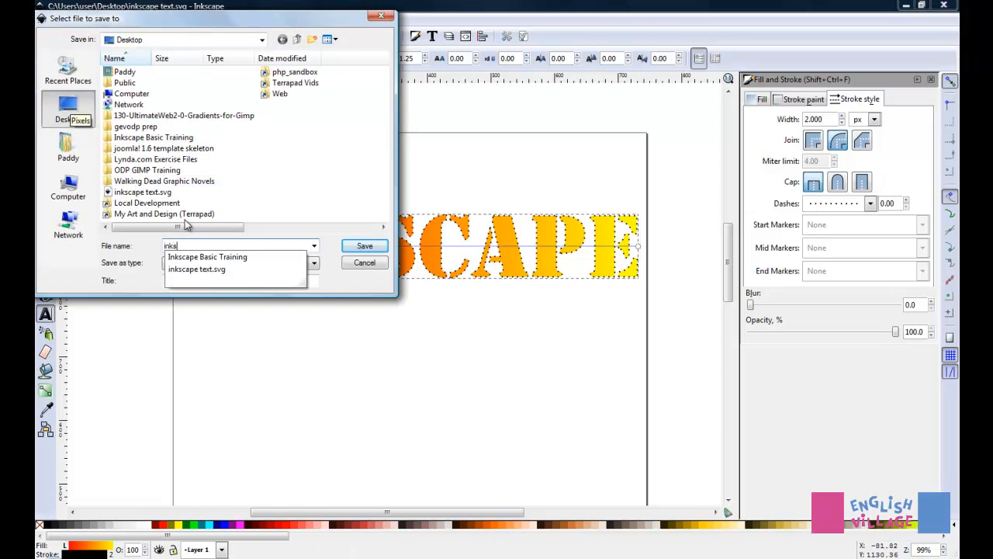
pyautogui.write('cape fancy text')
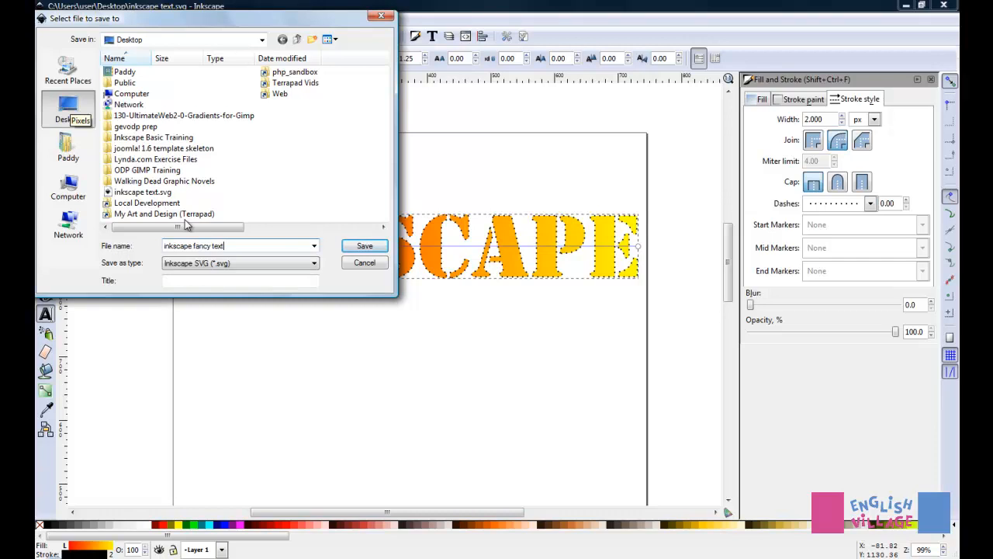
pyautogui.click(365, 246)
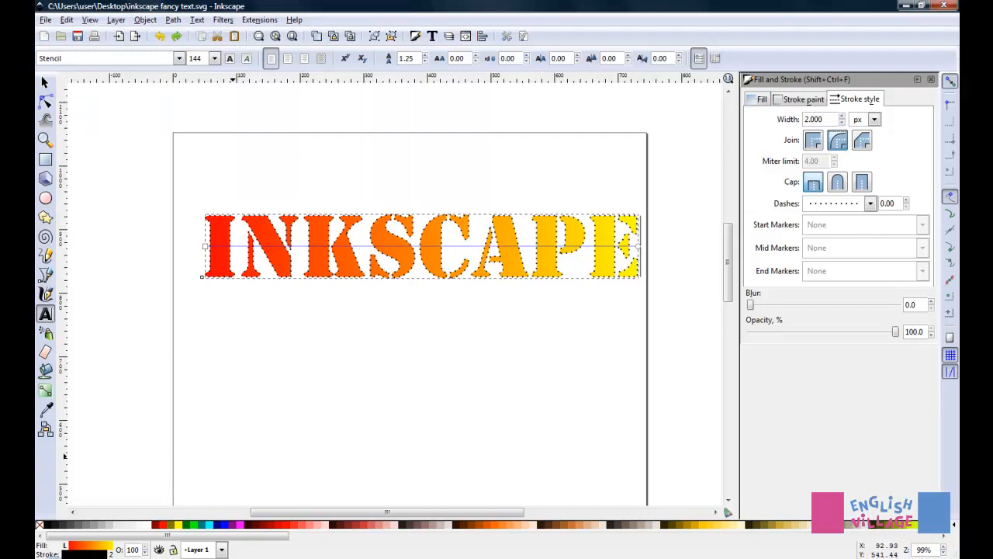
# - Switch to GIMP and open "inkscape fancy text.svg" there from the desktop
pyautogui.press('super+d')
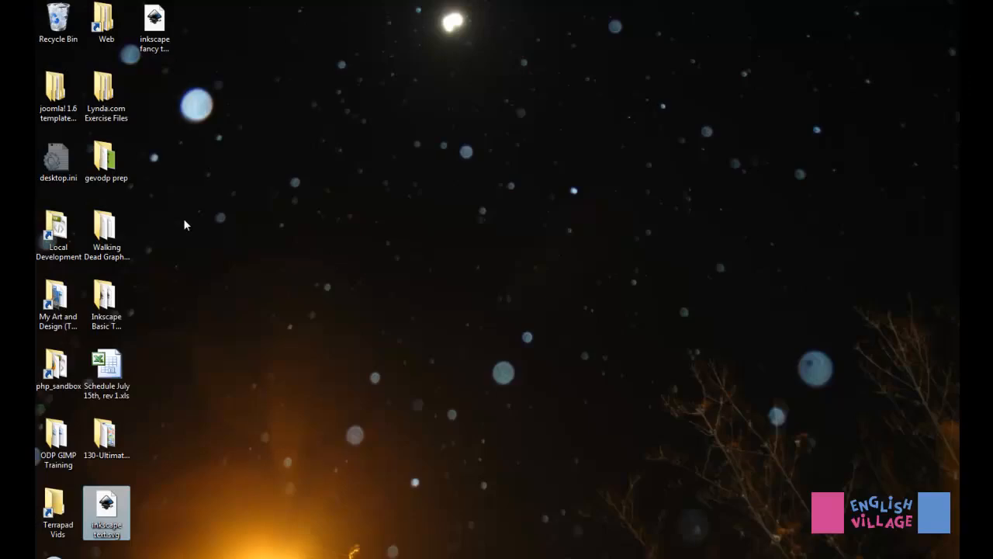
pyautogui.click(159, 27)
pyautogui.moveTo(159, 30); pyautogui.dragTo(541, 336)
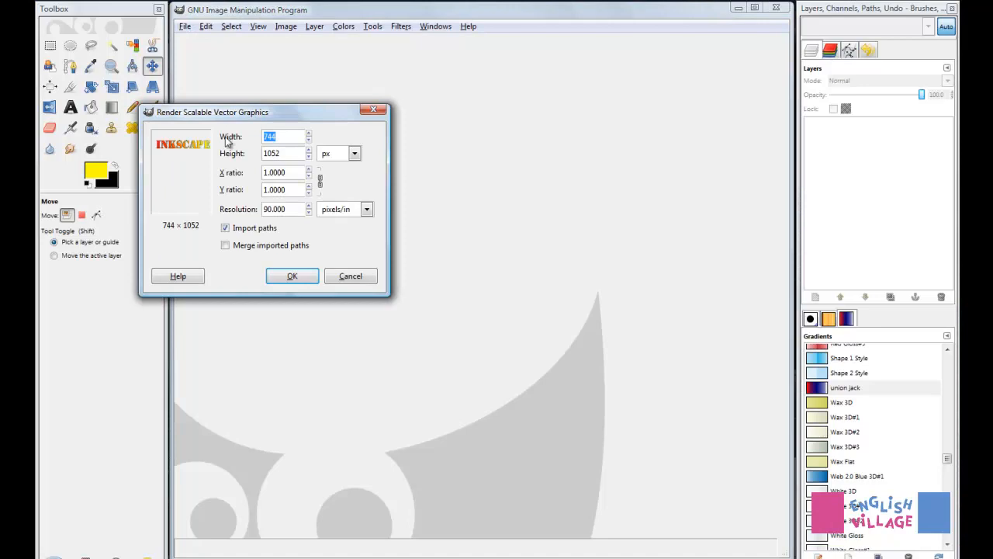
# - Render the imported SVG as a 744 × 1052 px image with Import paths enabled
pyautogui.write('1000')
pyautogui.click(354, 152)
pyautogui.click(332, 185)
pyautogui.click(319, 273)
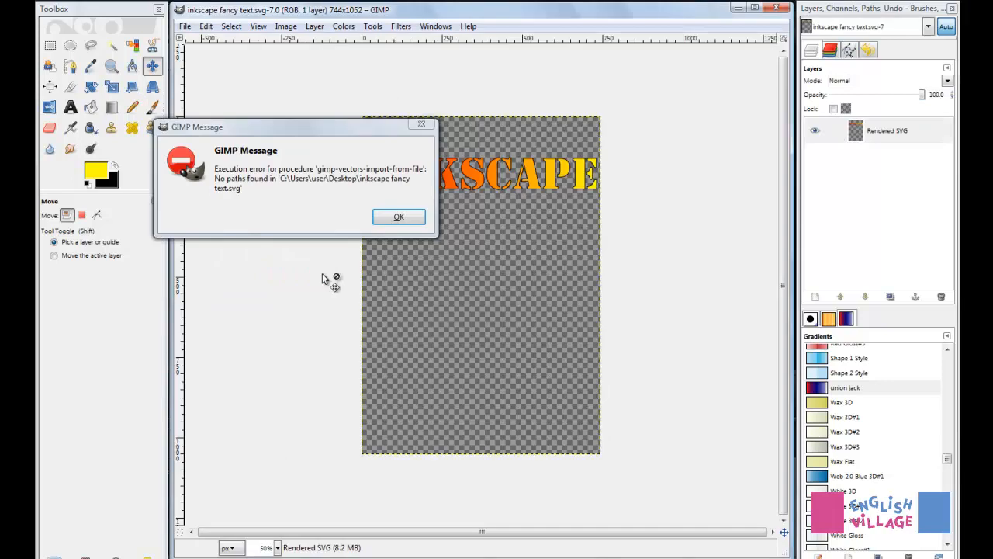
pyautogui.click(406, 223)
# - Move the rendered text layer slightly down and left on the canvas, and close the image without saving
pyautogui.scroll(4, 471, 200)
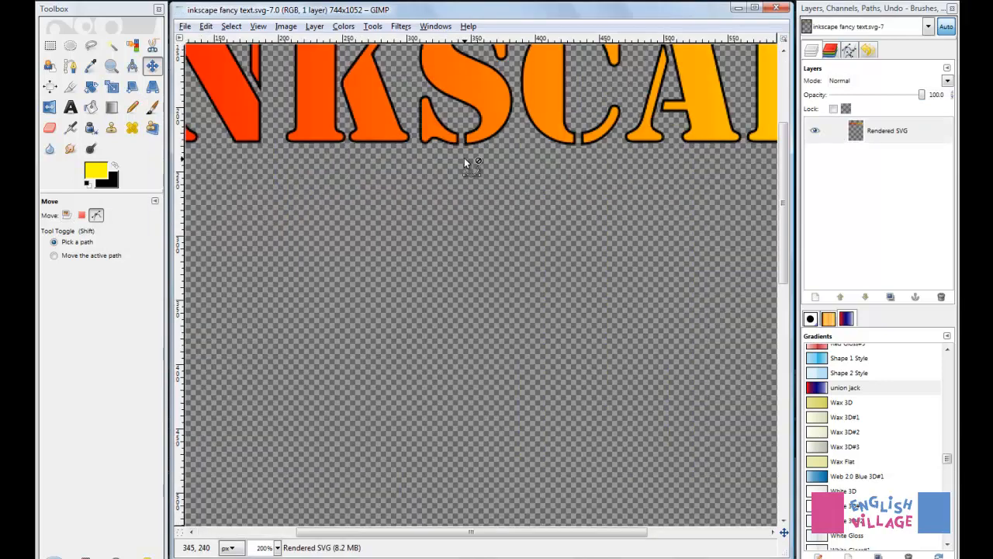
pyautogui.scroll(-2, 464, 157)
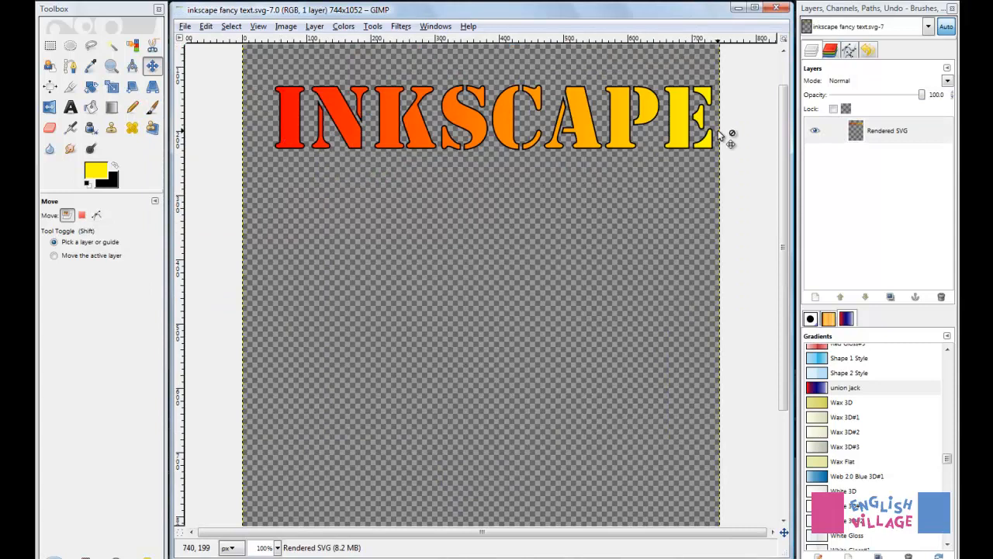
pyautogui.moveTo(415, 116); pyautogui.dragTo(403, 145)
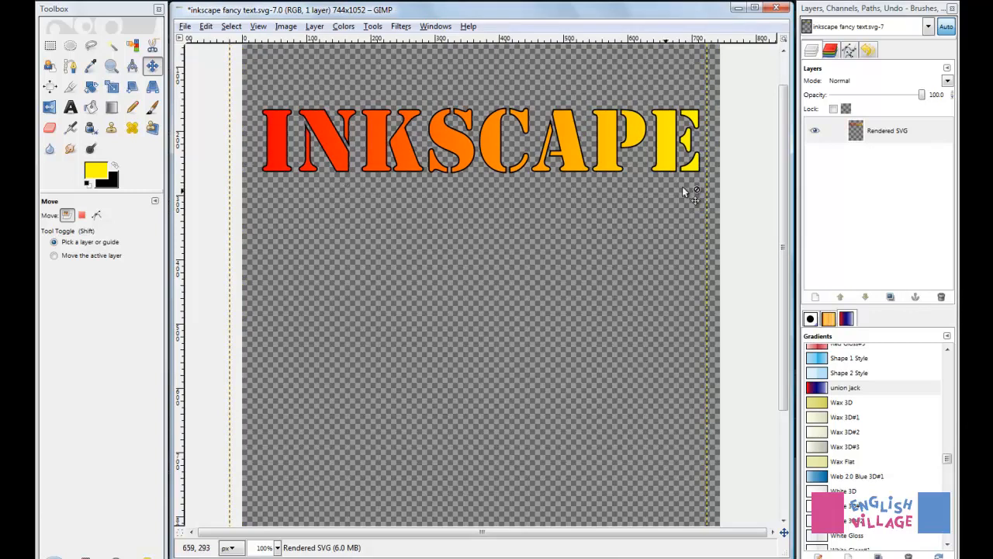
pyautogui.click(776, 8)
pyautogui.click(491, 346)
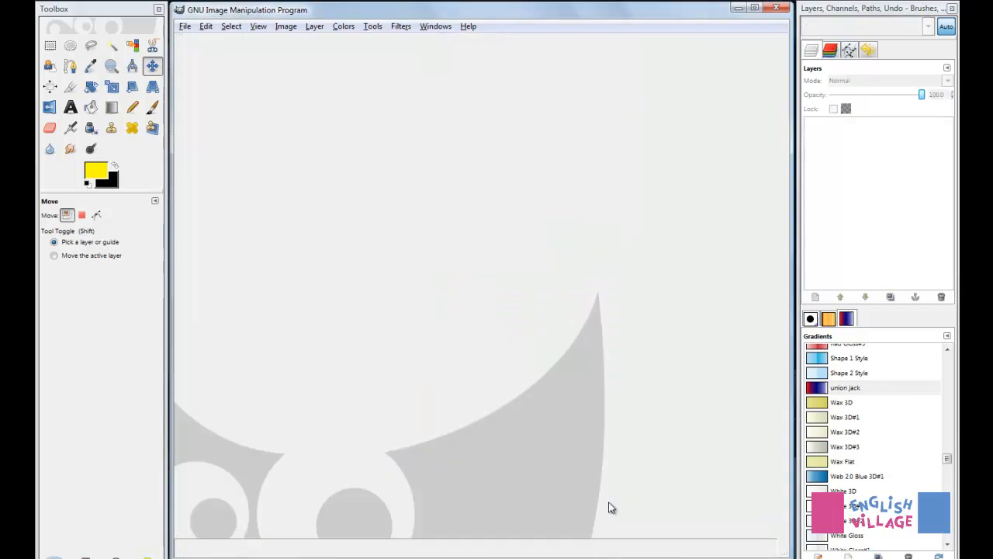
# - Switch to Inkscape and set up saving the drawing under a new name, with Cairo PNG (*.png) as the file type
pyautogui.hotkey('alt', 'Tab')
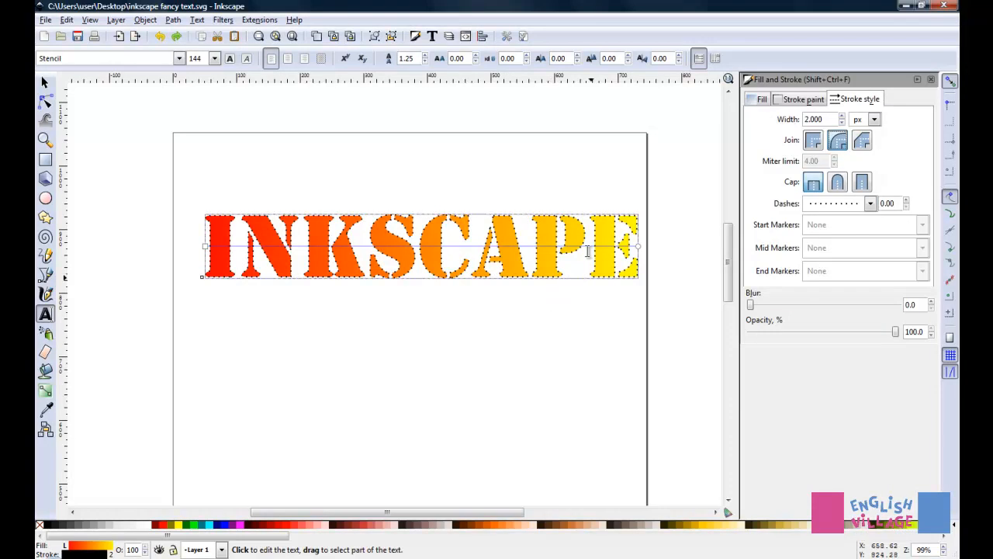
pyautogui.click(47, 20)
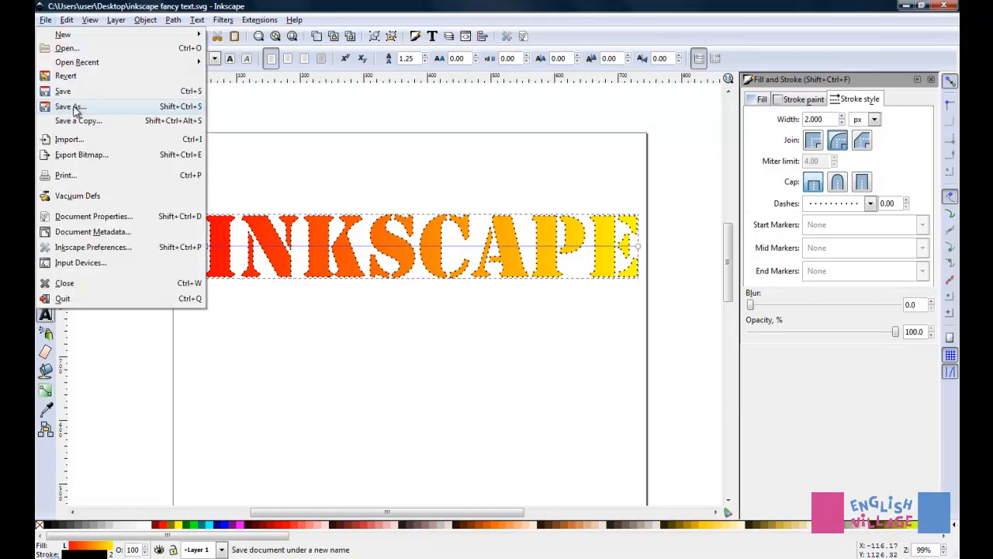
pyautogui.click(70, 107)
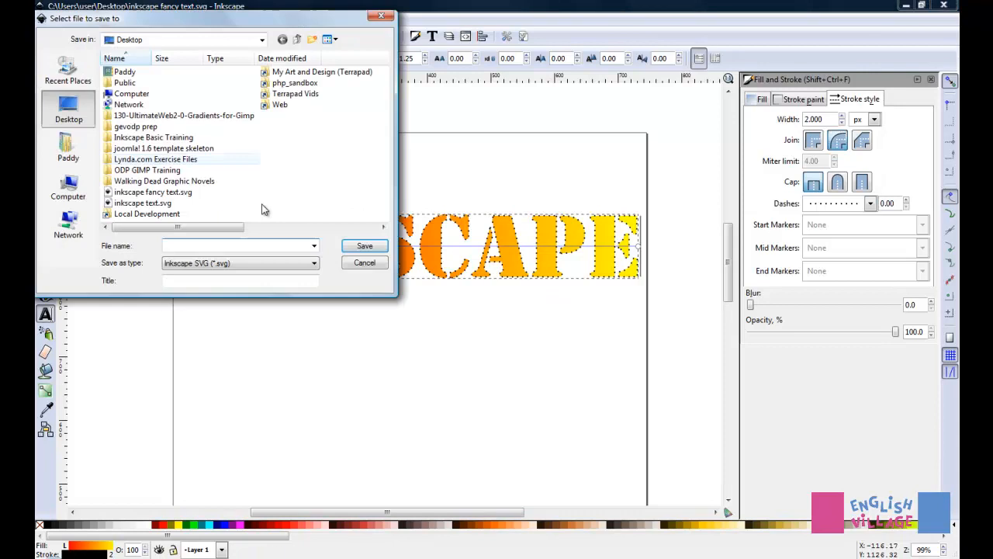
pyautogui.click(310, 264)
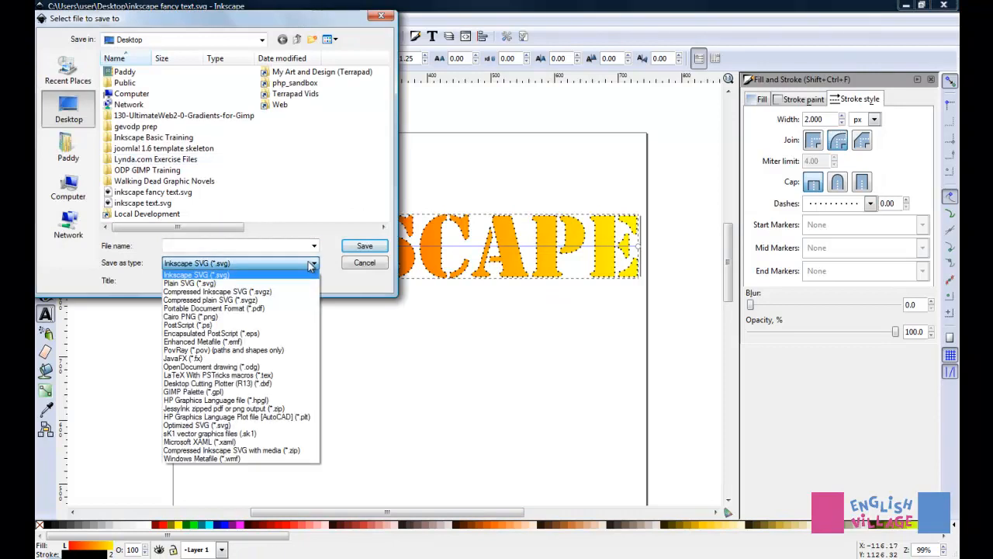
pyautogui.click(191, 318)
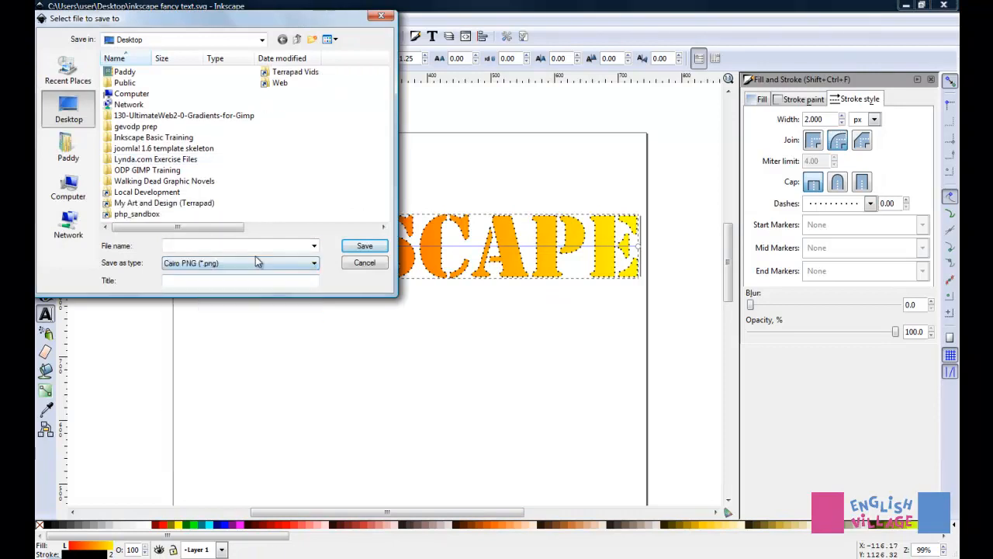
# - Name the PNG "inkscape fancy text in pixels" and save it on the Desktop
pyautogui.click(251, 245)
pyautogui.write('ink')
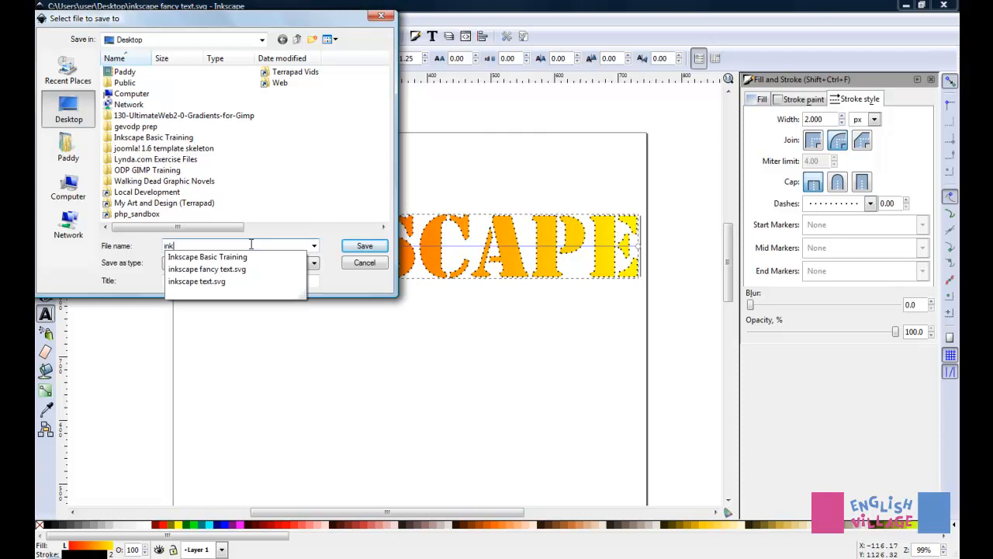
pyautogui.write('scape fancy ')
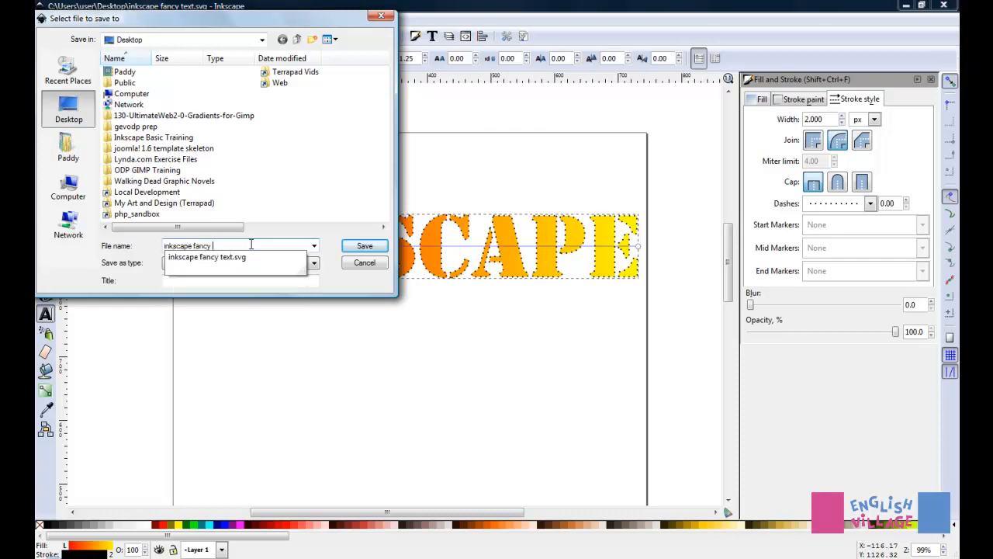
pyautogui.write('text in p')
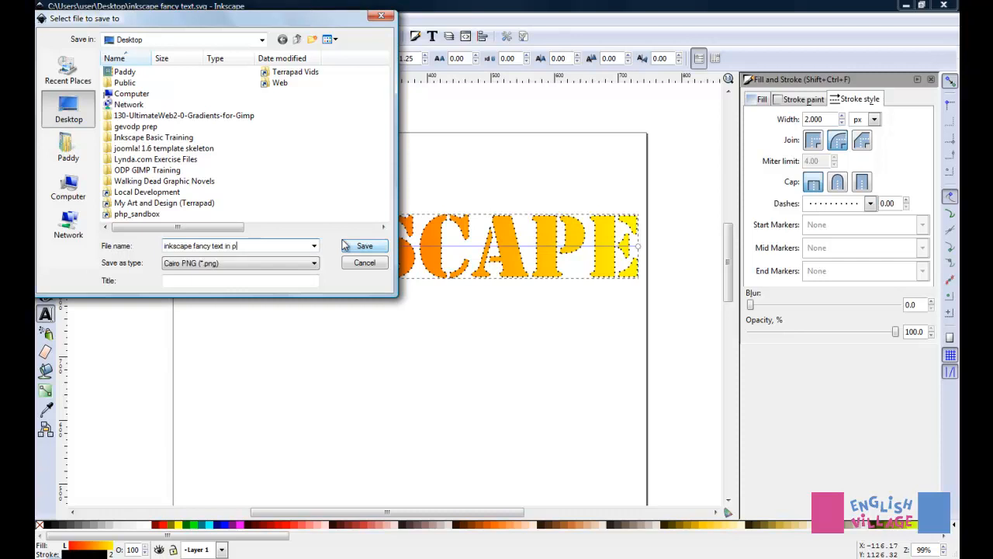
pyautogui.write('ixels')
pyautogui.click(381, 247)
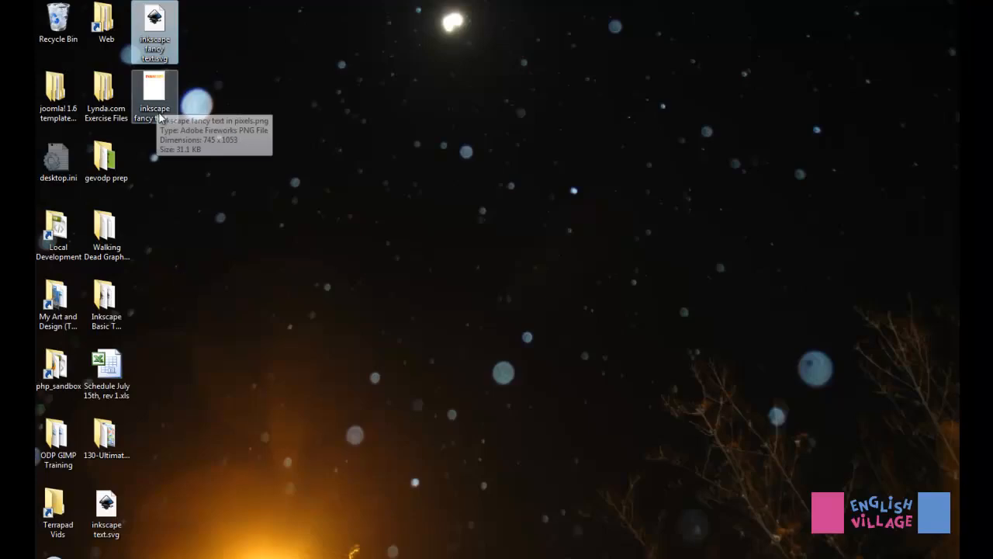
# - Open "inkscape fancy text in pixels.png" from the desktop in GIMP
pyautogui.click(162, 101)
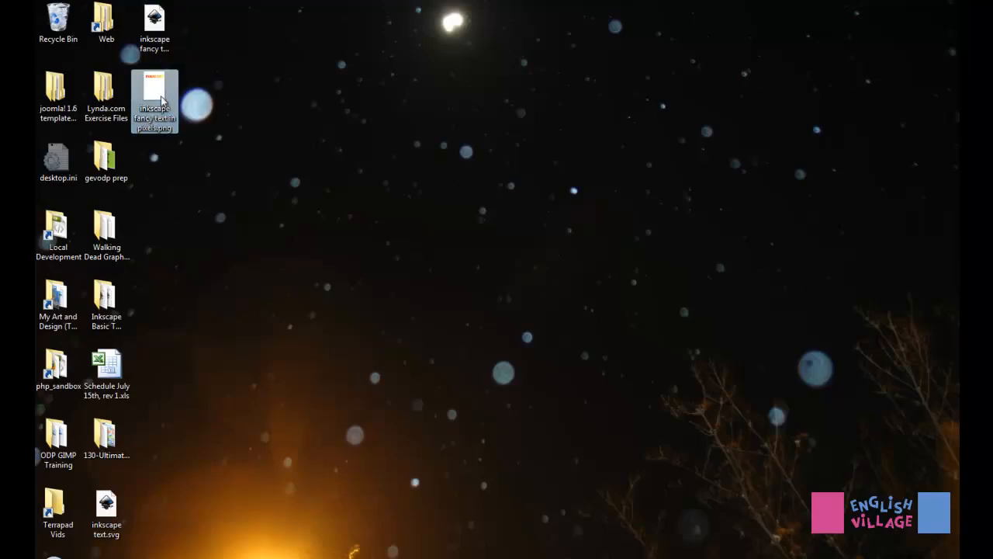
pyautogui.moveTo(161, 100); pyautogui.dragTo(455, 324)
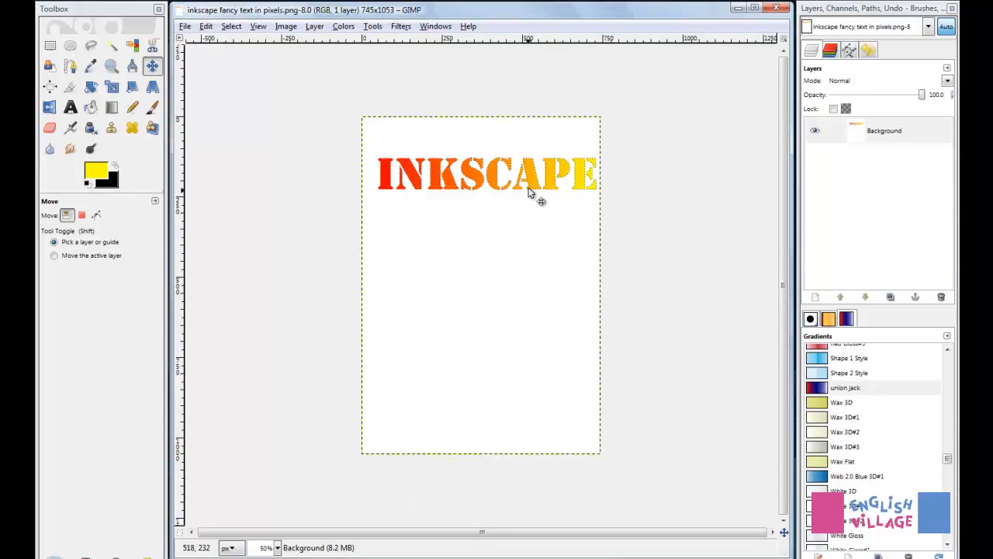
# - Examine the pixel edges and dotted outline of the INKSCAPE lettering up close
pyautogui.scroll(4, 494, 162)
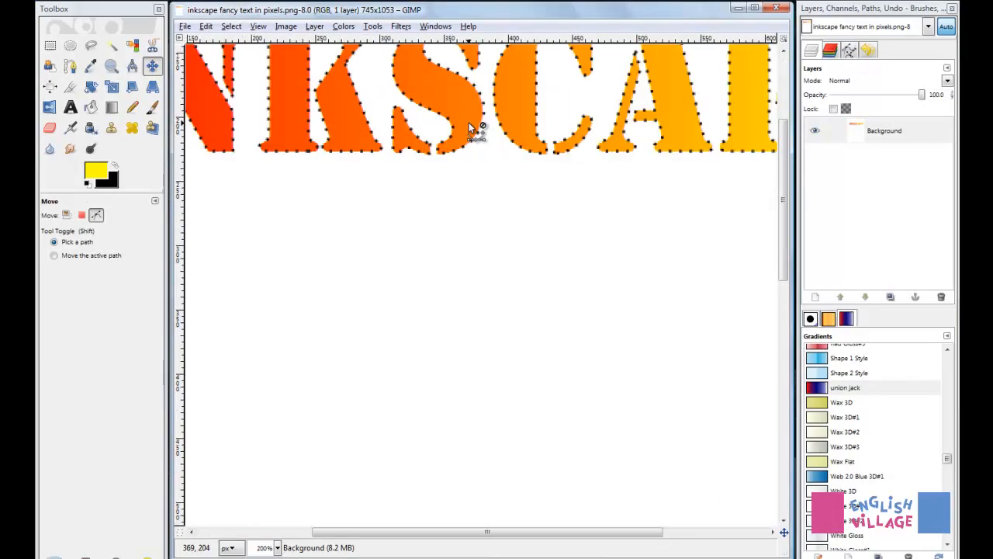
pyautogui.scroll(-1, 471, 129)
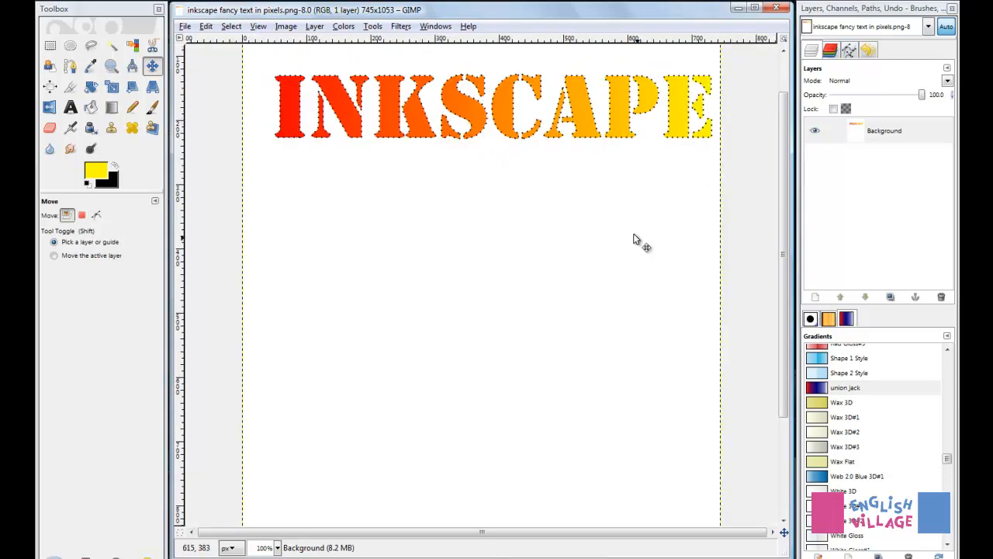
pyautogui.press('ctrl')
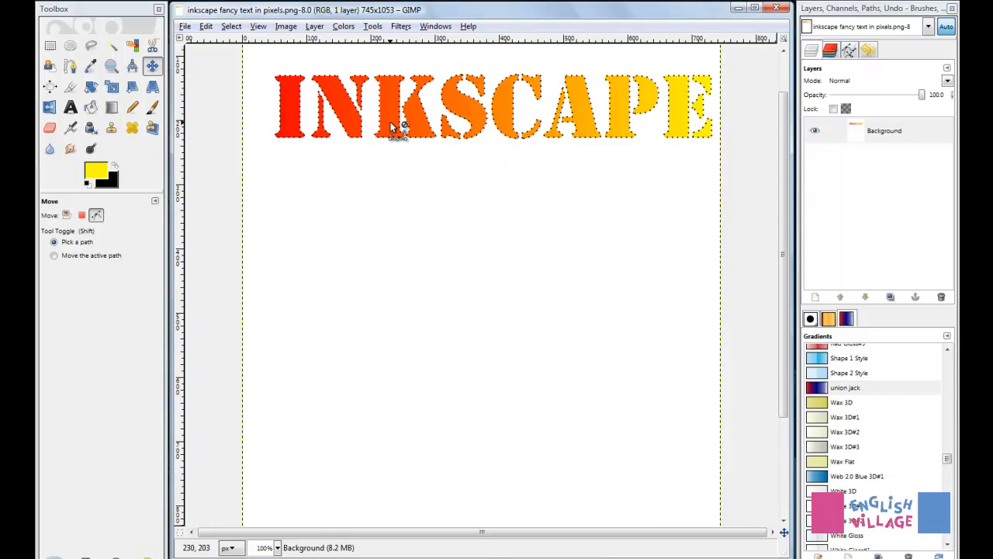
pyautogui.keyDown('ctrl'); pyautogui.scroll(4, 392, 125); pyautogui.keyUp('ctrl')
pyautogui.scroll(3, 389, 120)
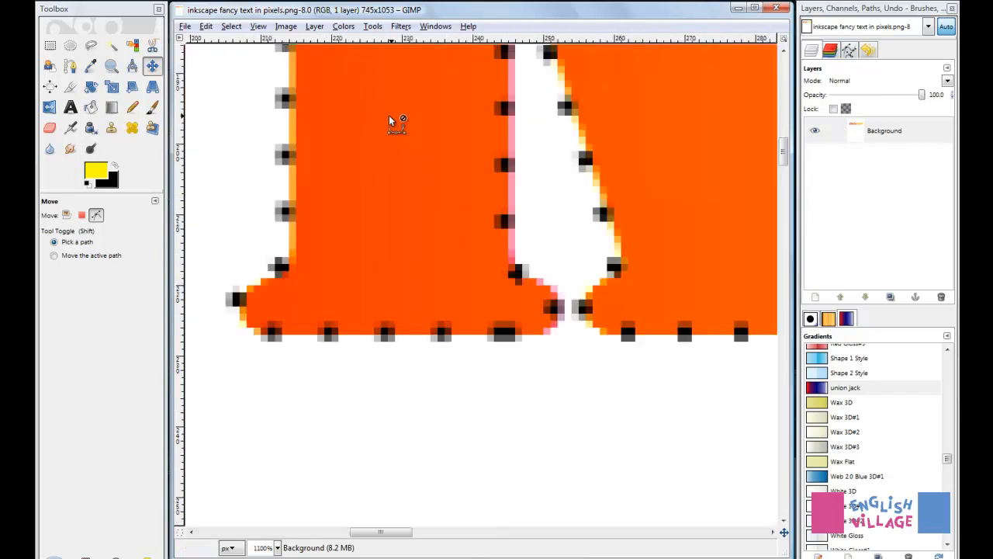
pyautogui.scroll(-3, 389, 115)
pyautogui.hotkey('alt', 'Tab')
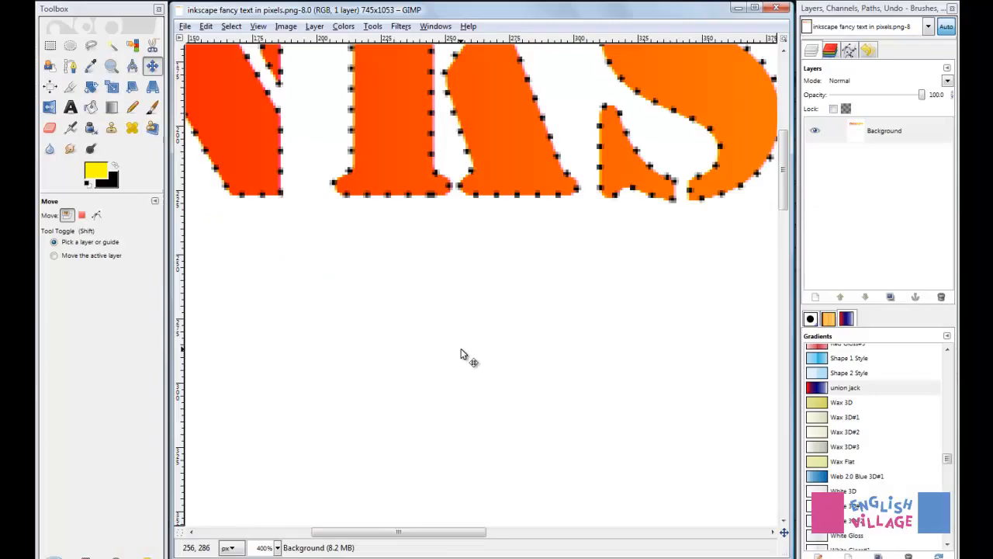
# - Select the white background around the INKSCAPE lettering with Fuzzy Select and delete it
pyautogui.scroll(5, 463, 355)
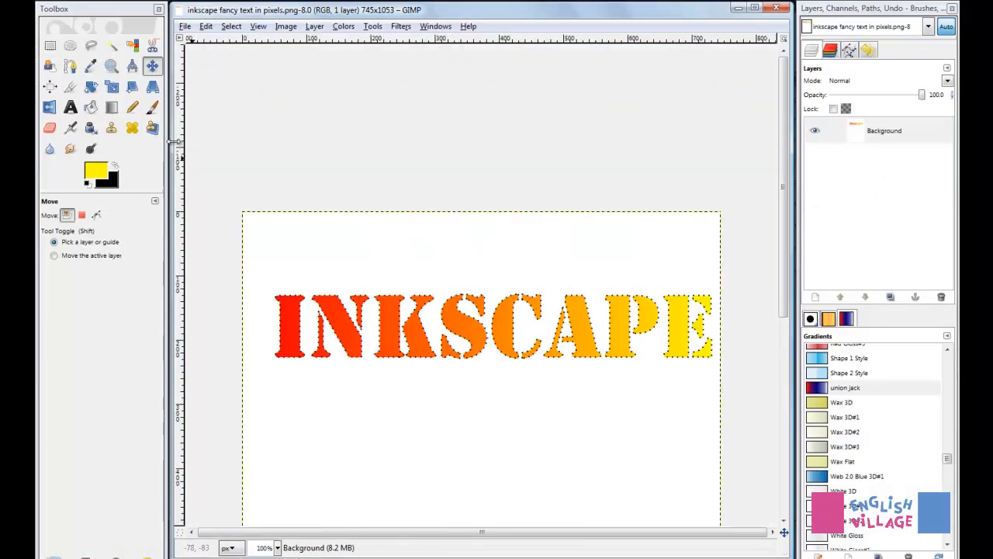
pyautogui.click(111, 45)
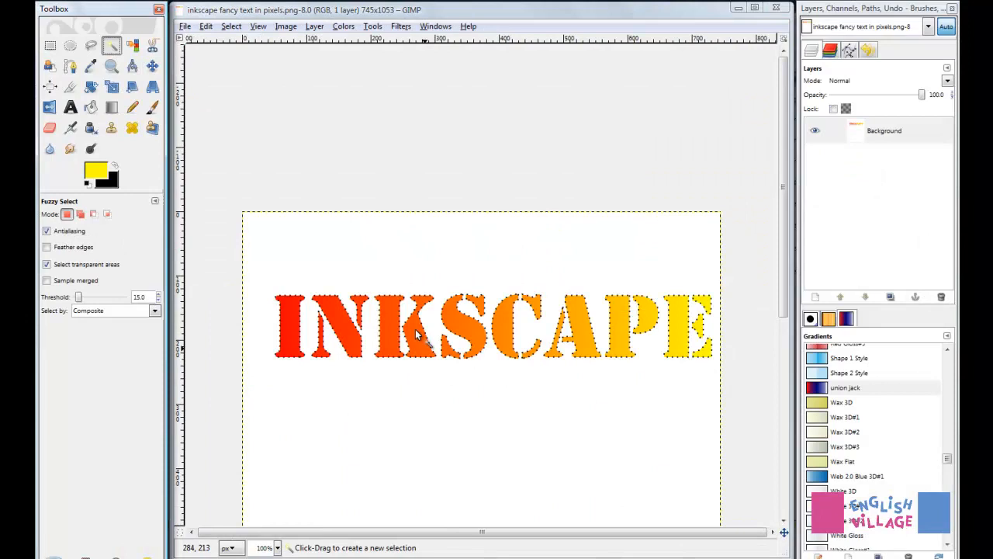
pyautogui.click(428, 402)
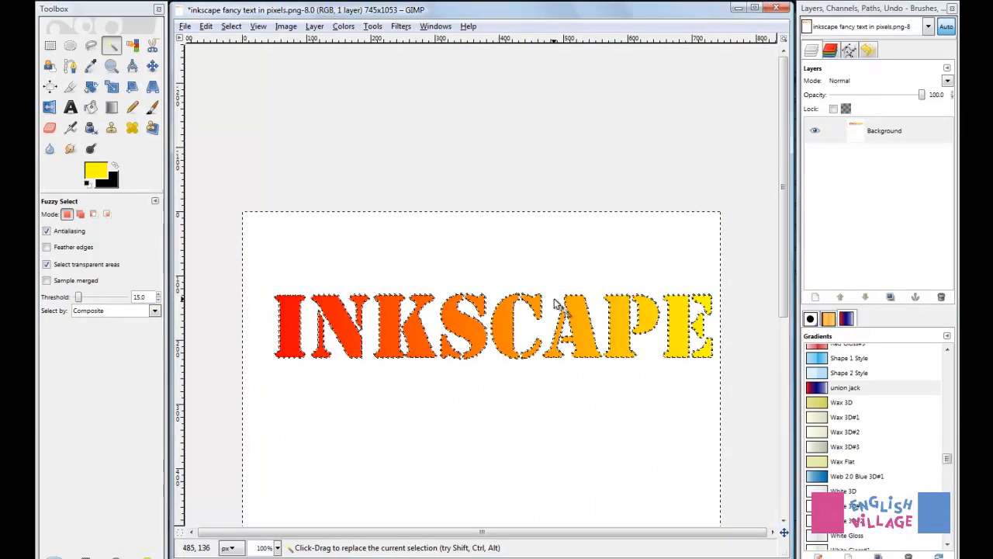
pyautogui.press('Delete')
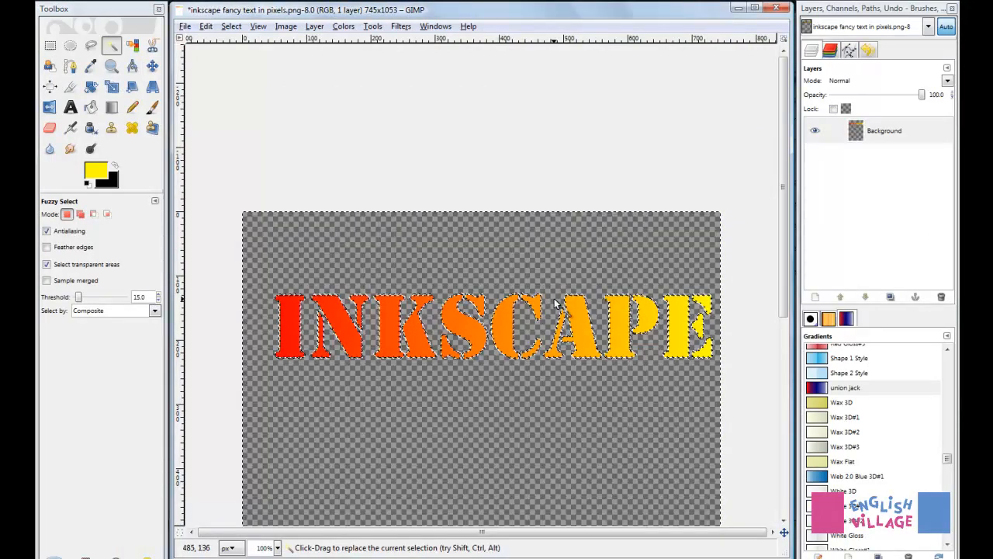
# - Invert the selection so it covers the INKSCAPE lettering, and inspect the edges of the letters
pyautogui.hotkey('ctrl', 'i')
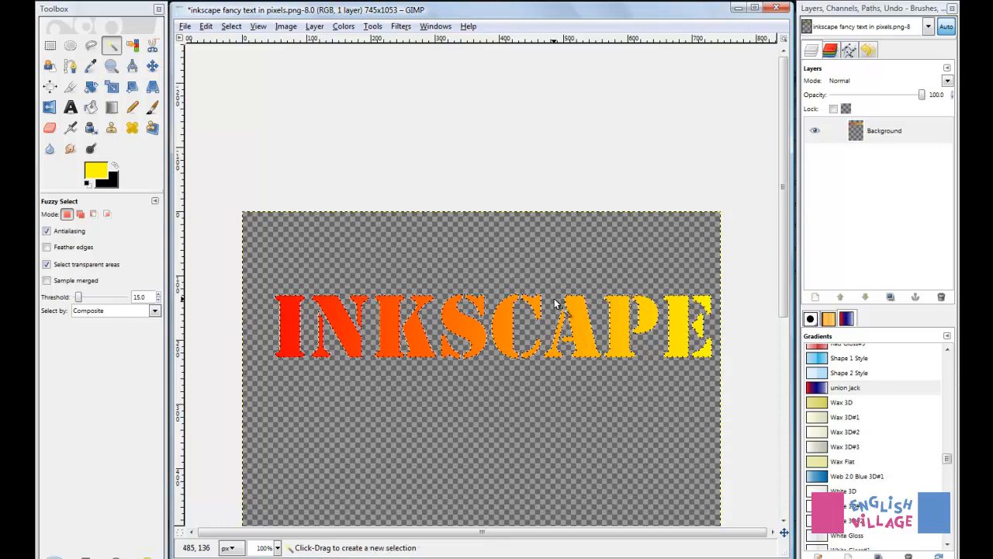
pyautogui.keyDown('ctrl'); pyautogui.scroll(2, 447, 314); pyautogui.keyUp('ctrl')
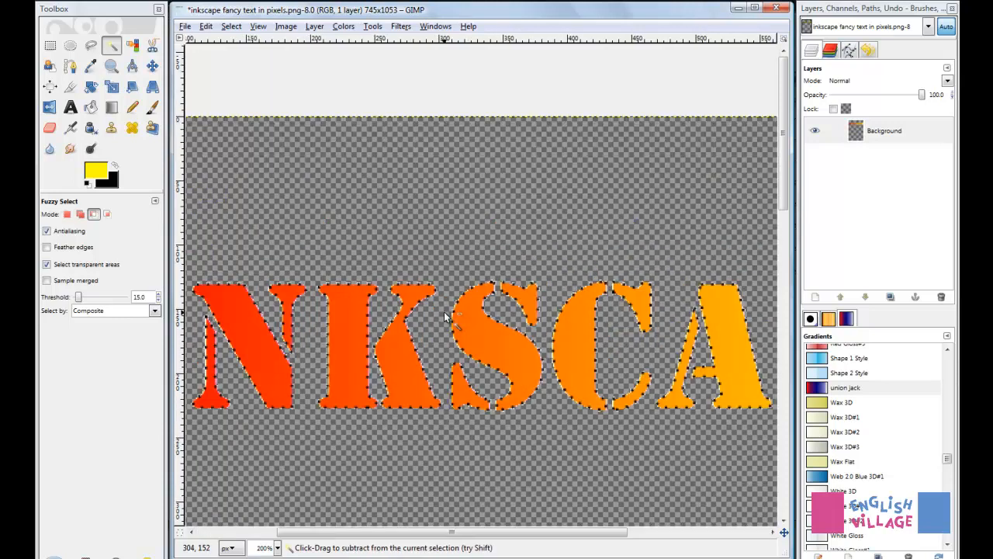
pyautogui.keyDown('ctrl'); pyautogui.scroll(4, 460, 320); pyautogui.keyUp('ctrl')
pyautogui.keyDown('ctrl'); pyautogui.scroll(-4, 570, 336); pyautogui.keyUp('ctrl')
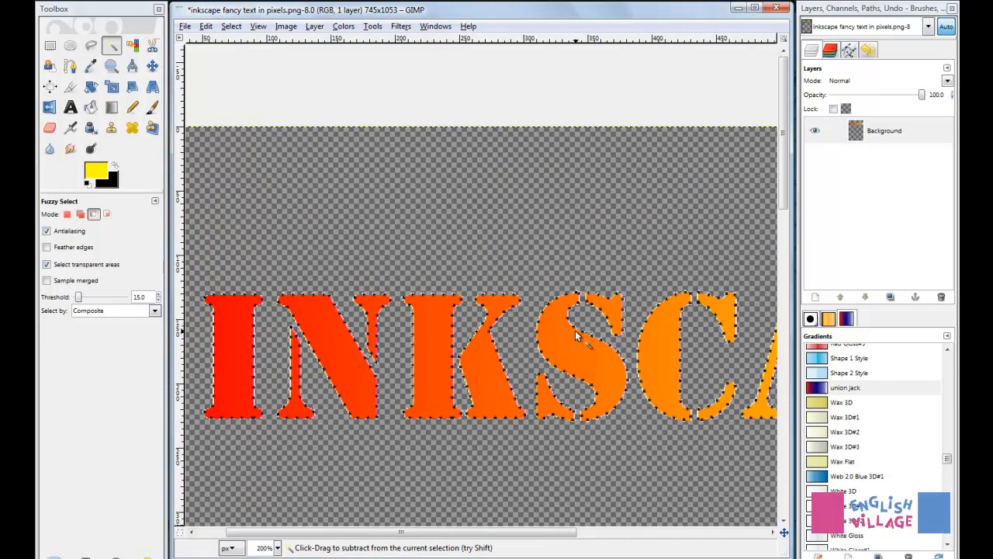
pyautogui.keyDown('ctrl'); pyautogui.scroll(-2, 576, 335); pyautogui.keyUp('ctrl')
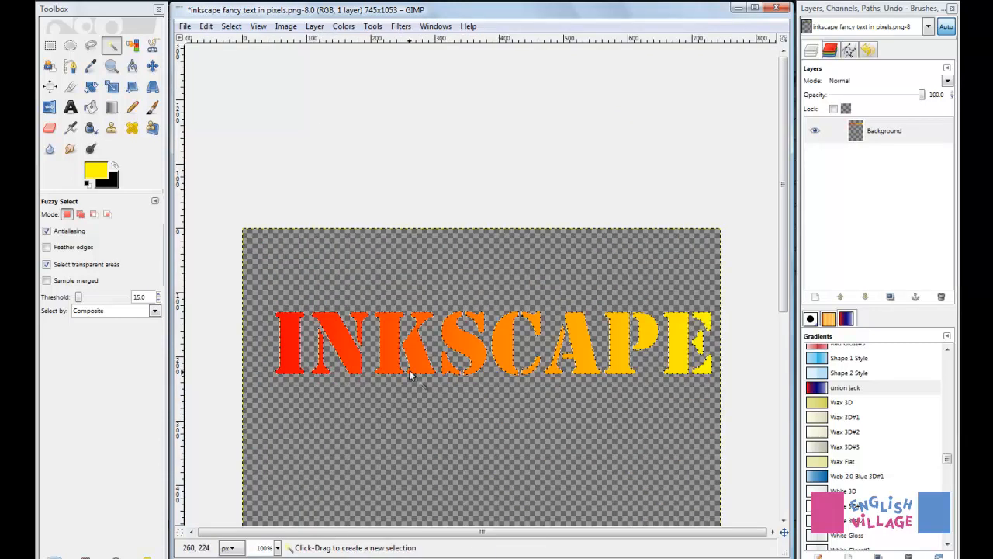